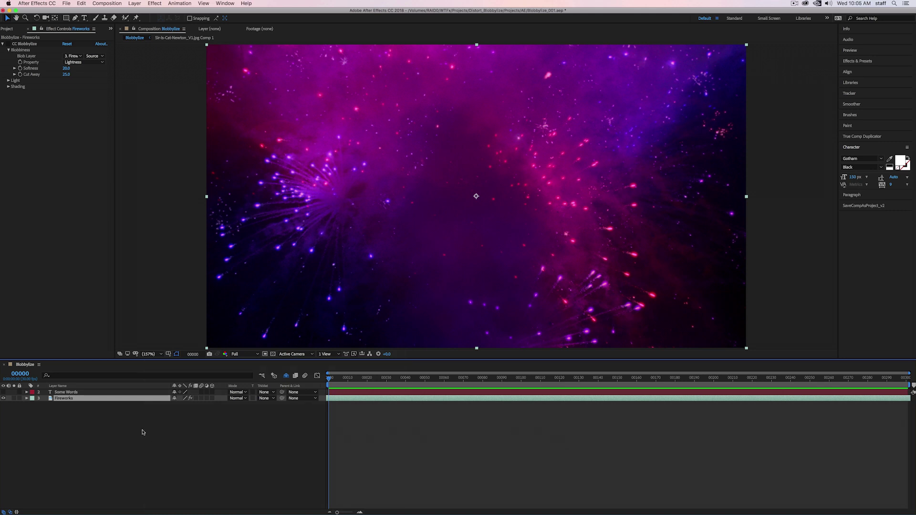
- Preview the blobbylized fireworks and stop playback at frame 89
key(space)
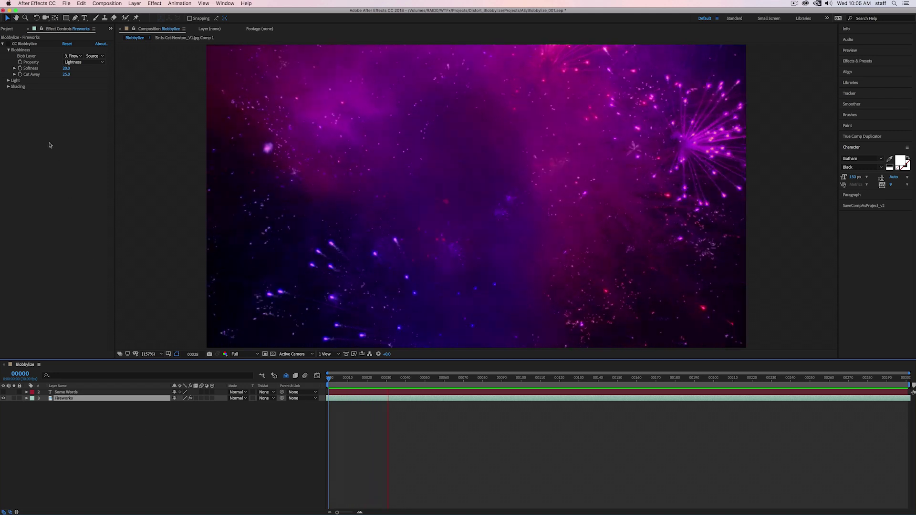
click(7, 45)
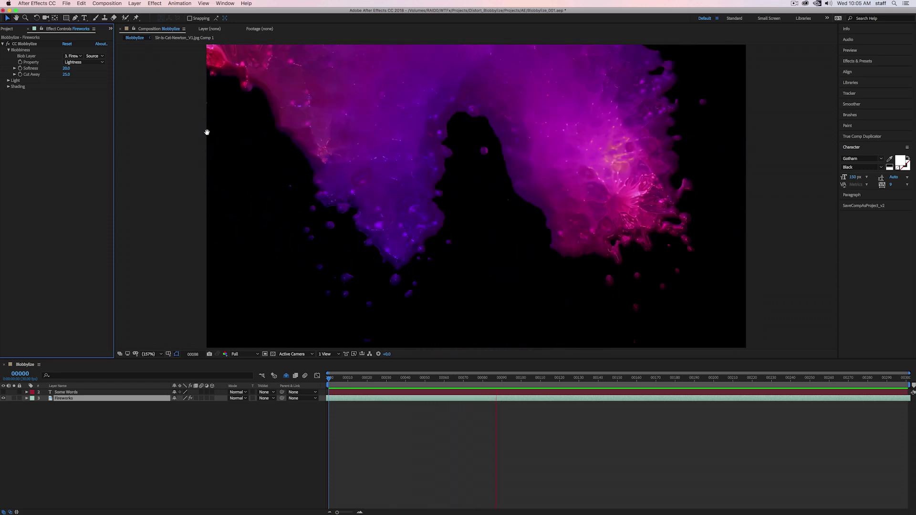
key(space)
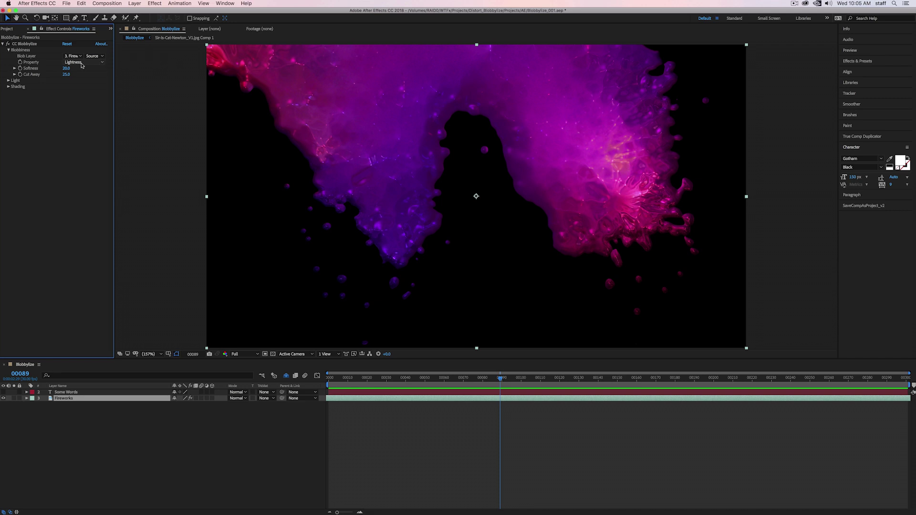
click(101, 63)
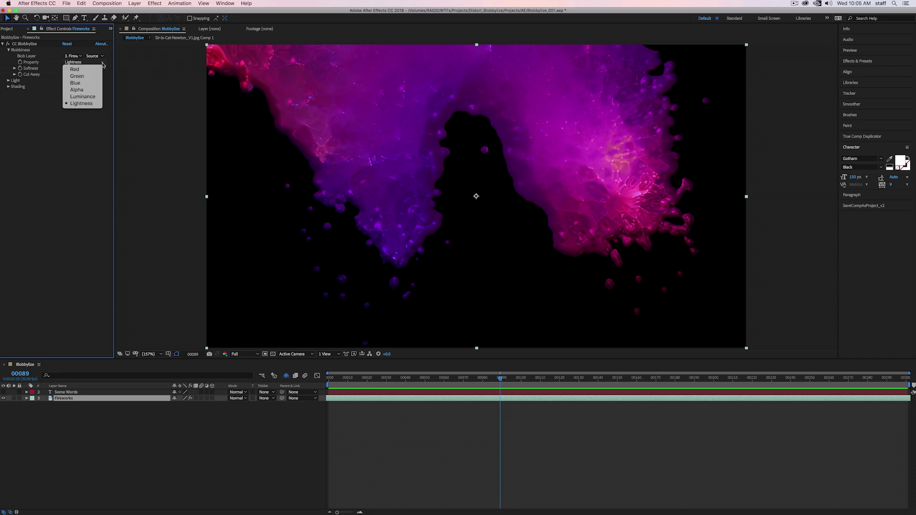
click(84, 97)
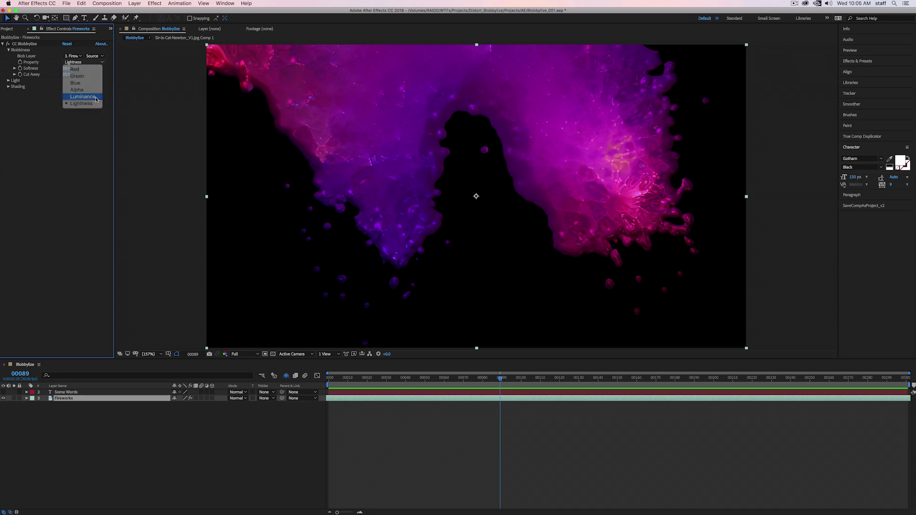
click(102, 62)
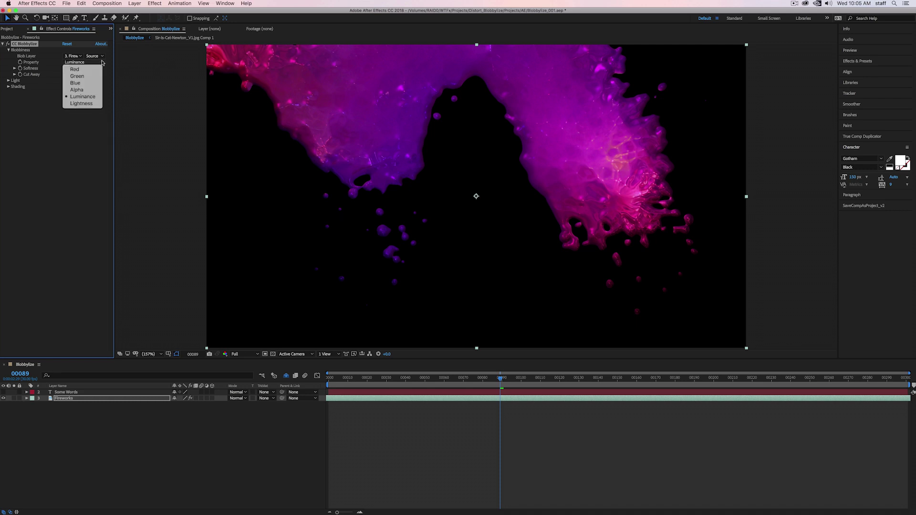
click(98, 104)
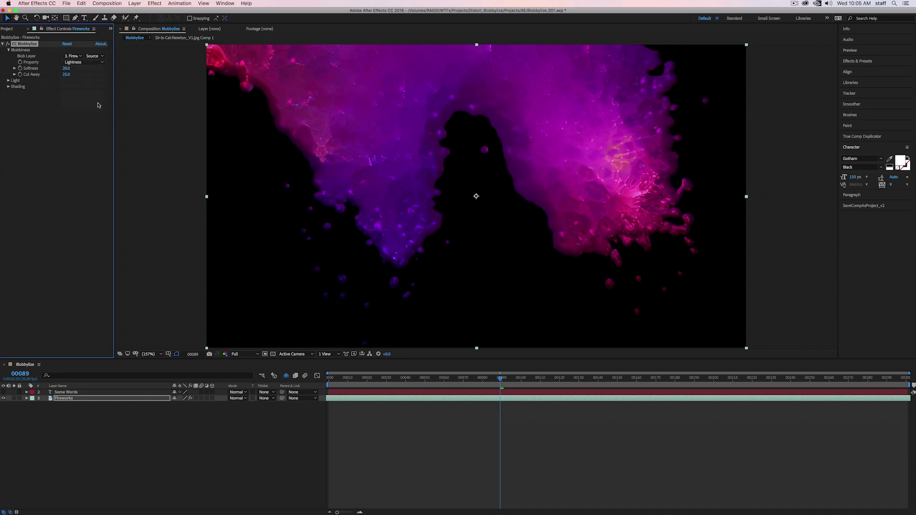
click(103, 63)
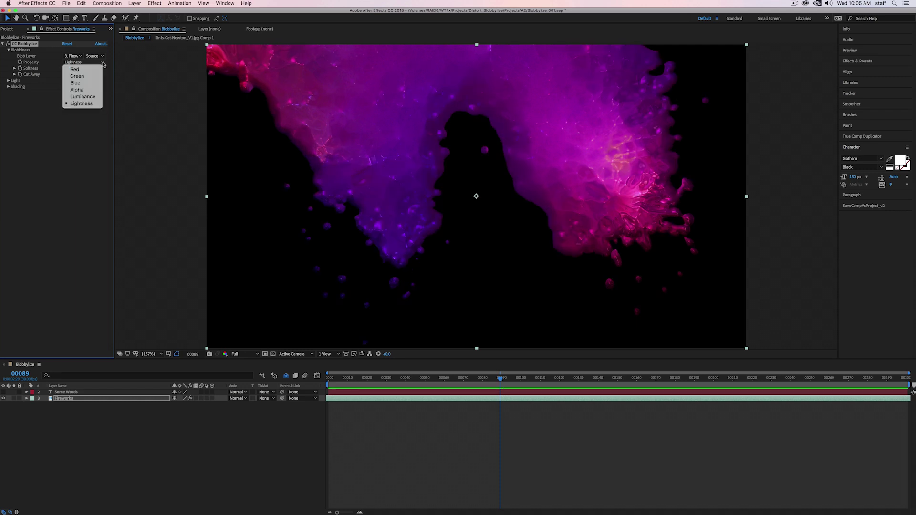
click(94, 98)
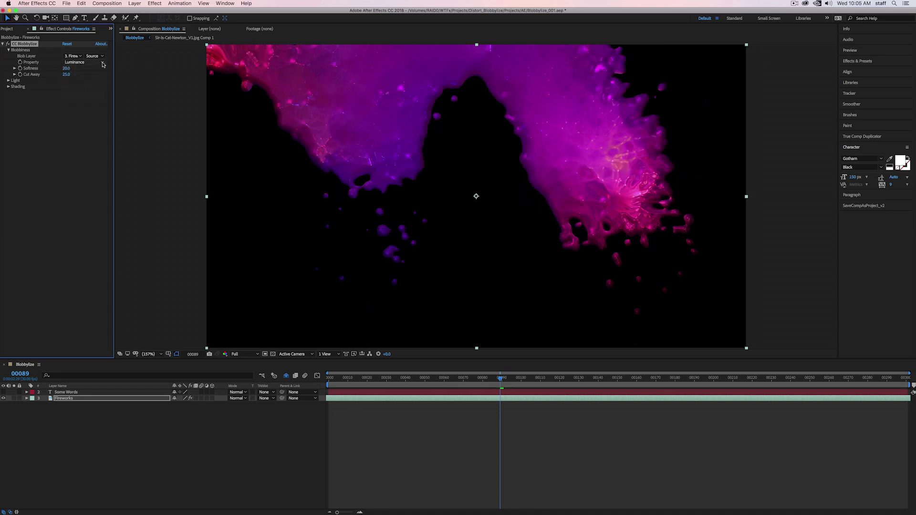
click(102, 63)
click(94, 103)
click(102, 62)
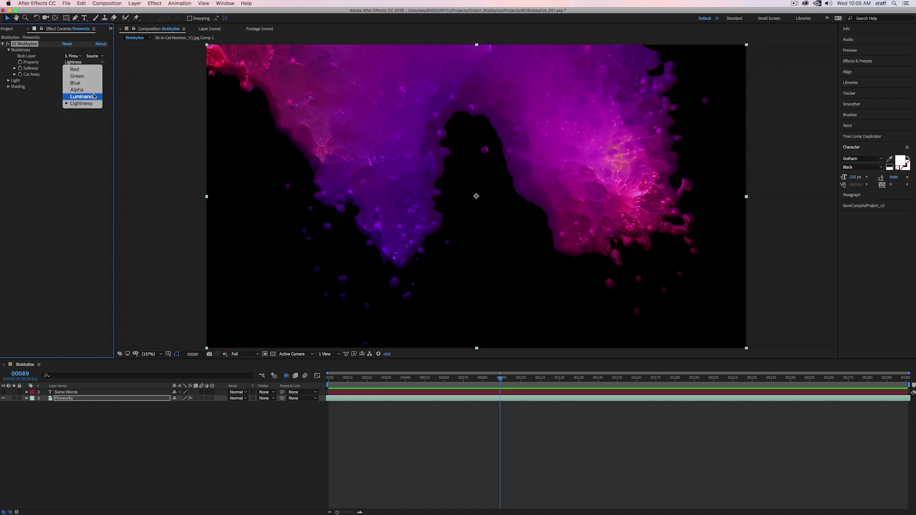
click(85, 97)
click(100, 63)
click(81, 103)
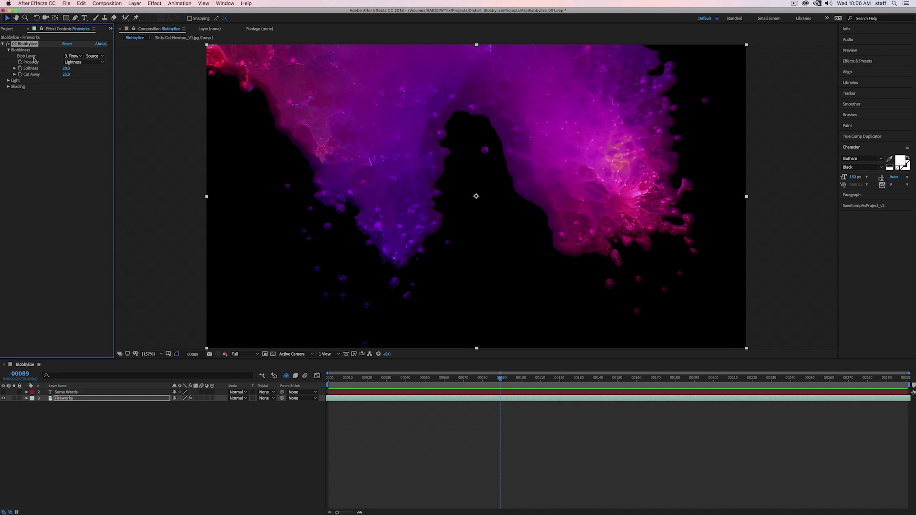
- Make the Some Words text layer visible and reselect the Fireworks layer
click(81, 57)
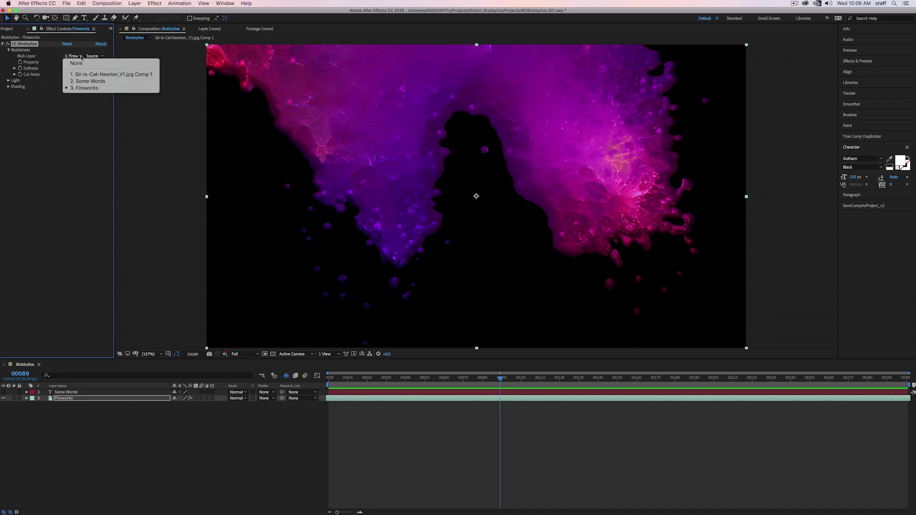
click(84, 161)
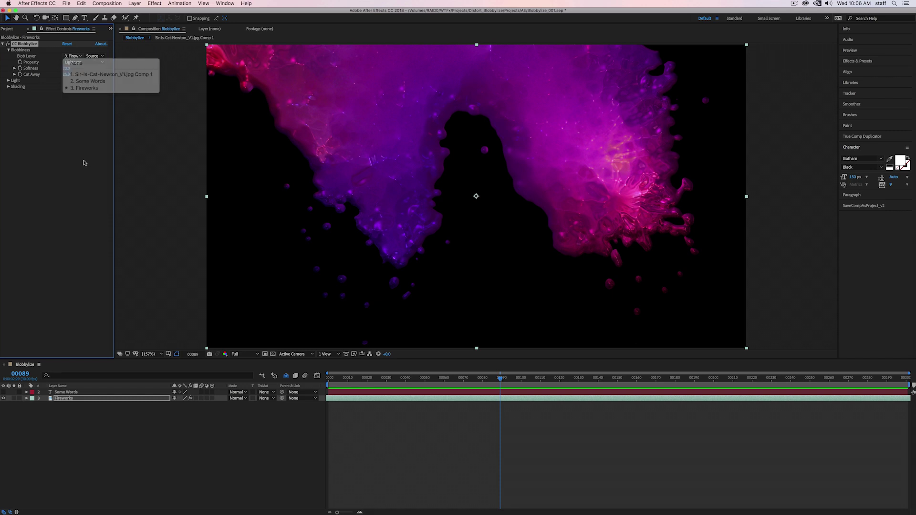
click(4, 392)
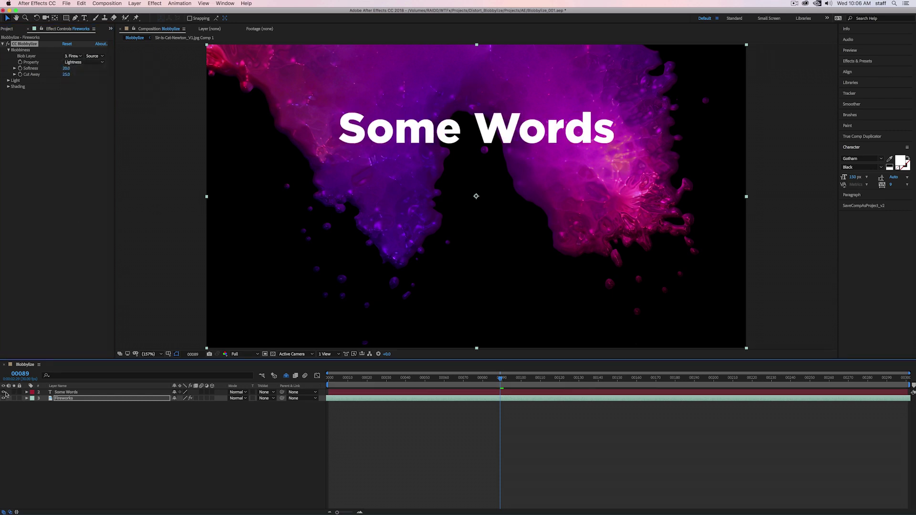
click(117, 398)
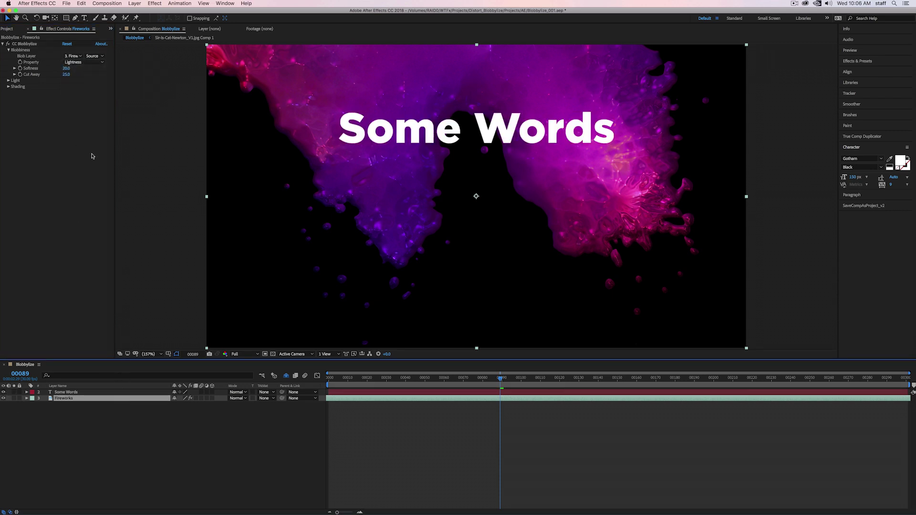
- Set Blob Layer to 2. Some Words, hide the text layer, and preview the lettering
click(73, 56)
click(79, 81)
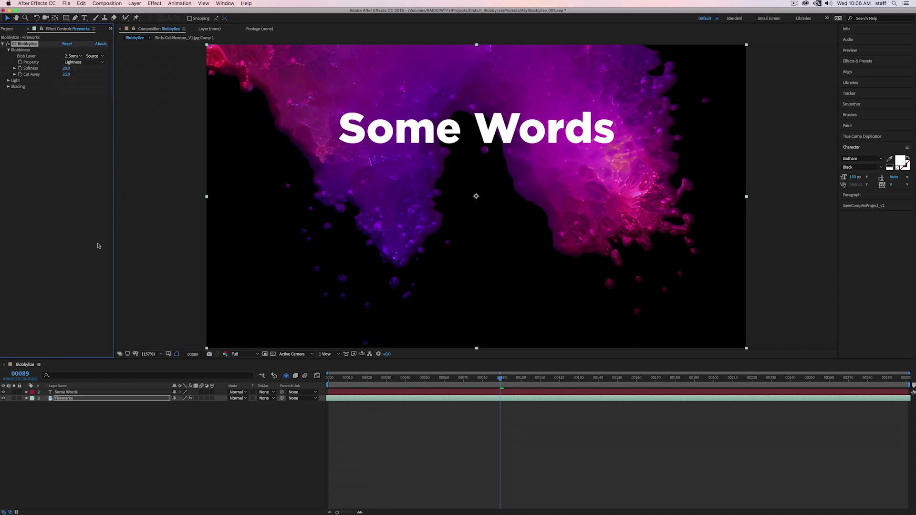
click(4, 392)
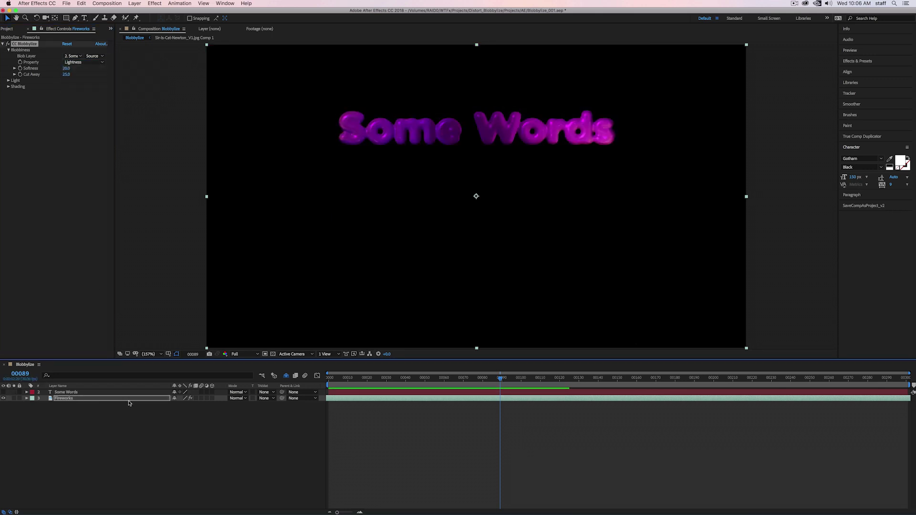
key(space)
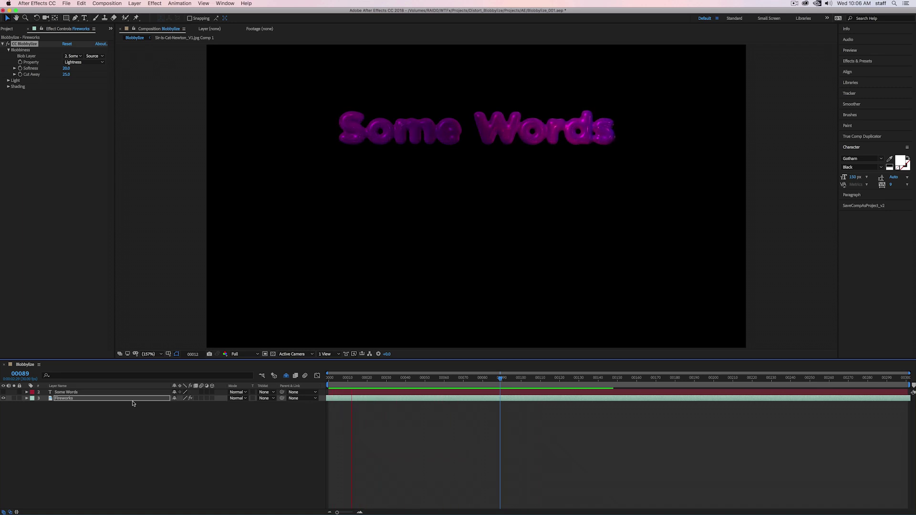
key(space)
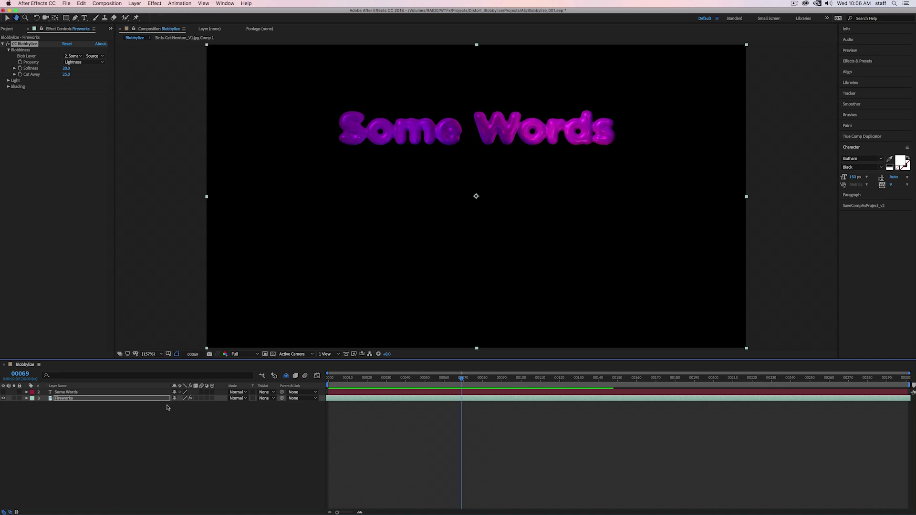
- Add RF325H.mov to the composition, then remove that layer again
click(88, 399)
click(10, 29)
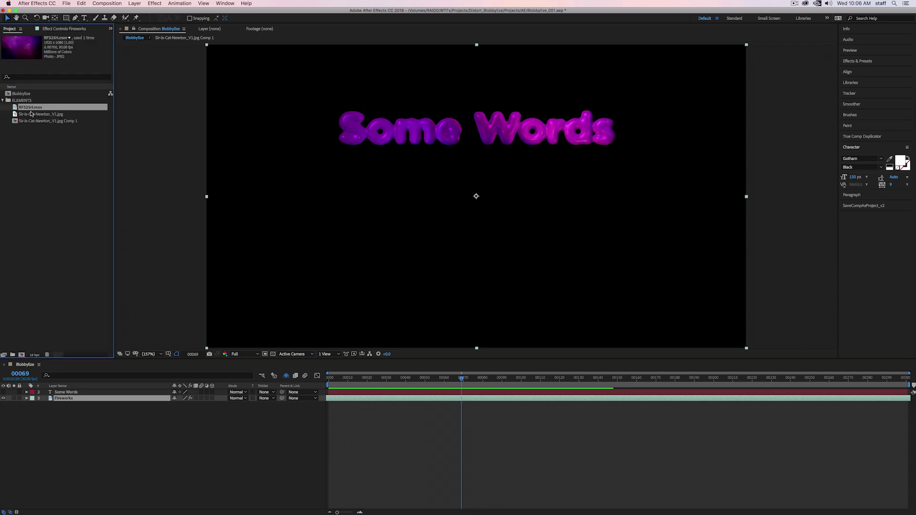
drag(31, 108, 91, 413)
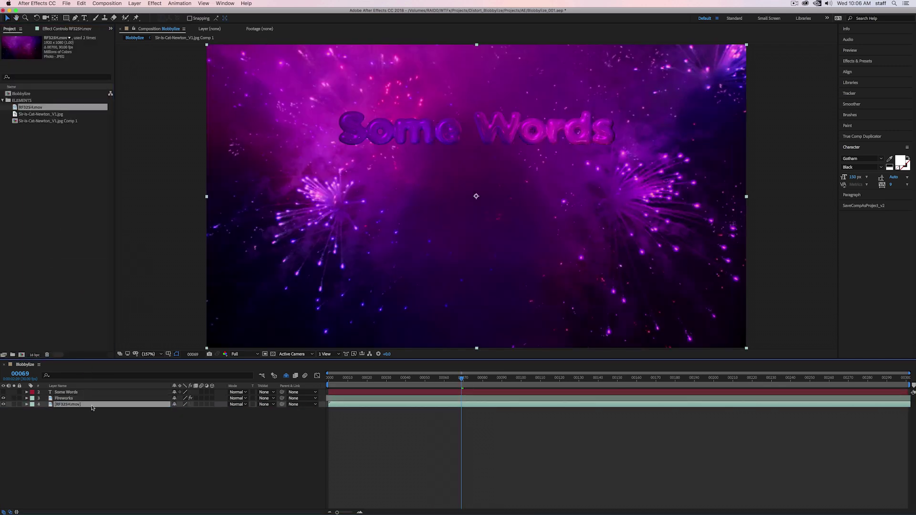
key(Delete)
- Duplicate Fireworks and delete CC Blobbylize from the lower copy, keeping it on Fireworks 2
click(92, 399)
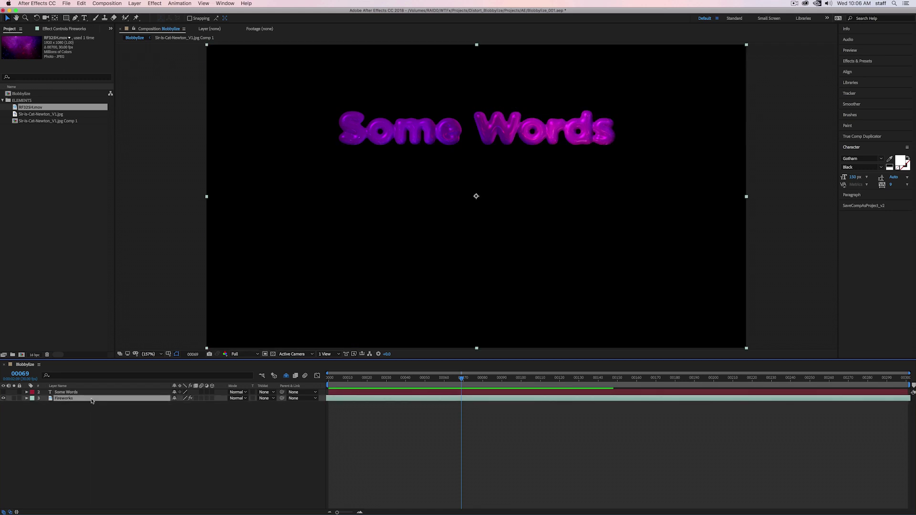
key(super+d)
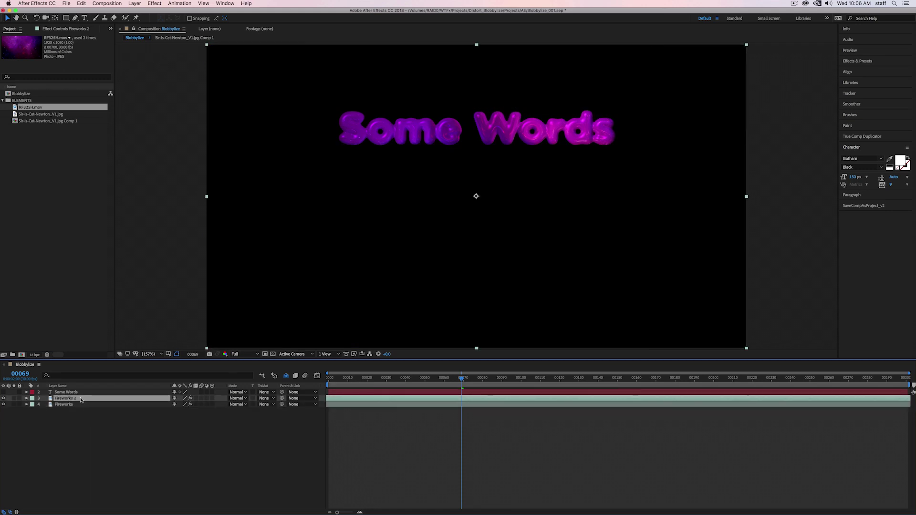
click(81, 405)
click(51, 29)
click(26, 44)
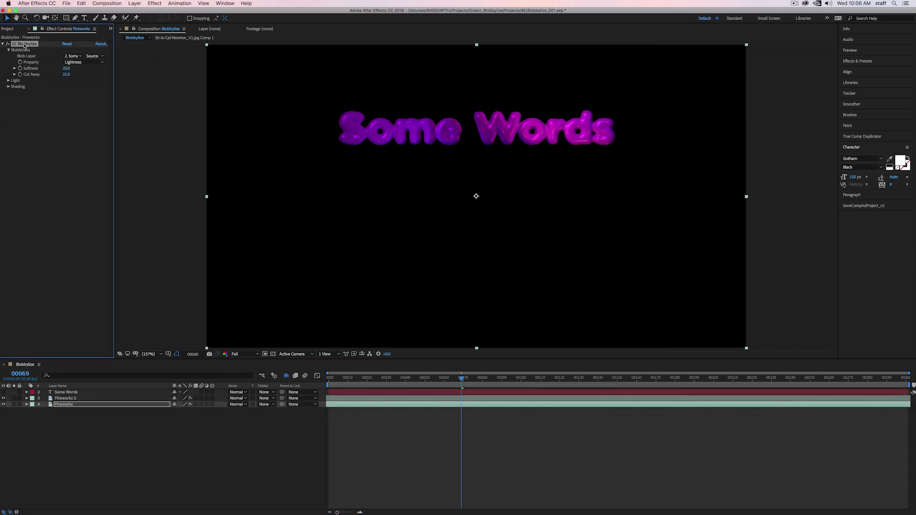
key(Delete)
click(95, 400)
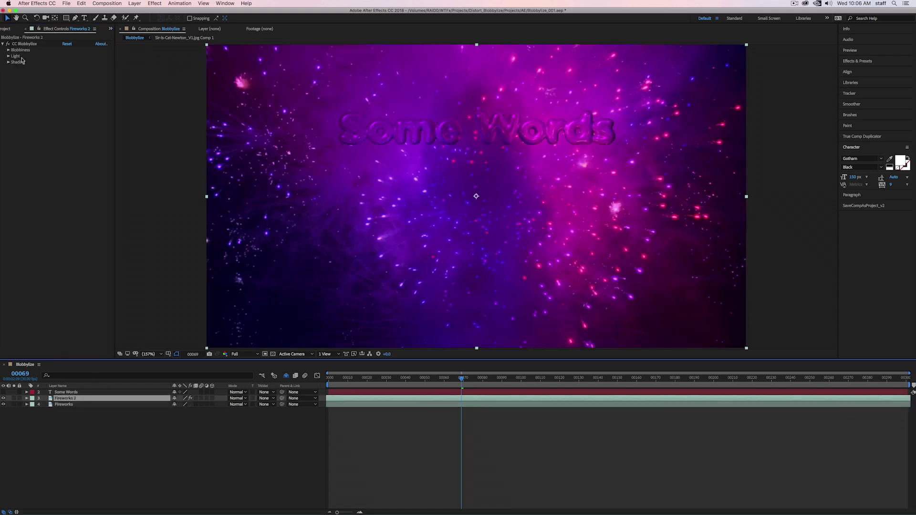
- Lower the Blobbiness Softness on Fireworks 2 to about 14
click(8, 50)
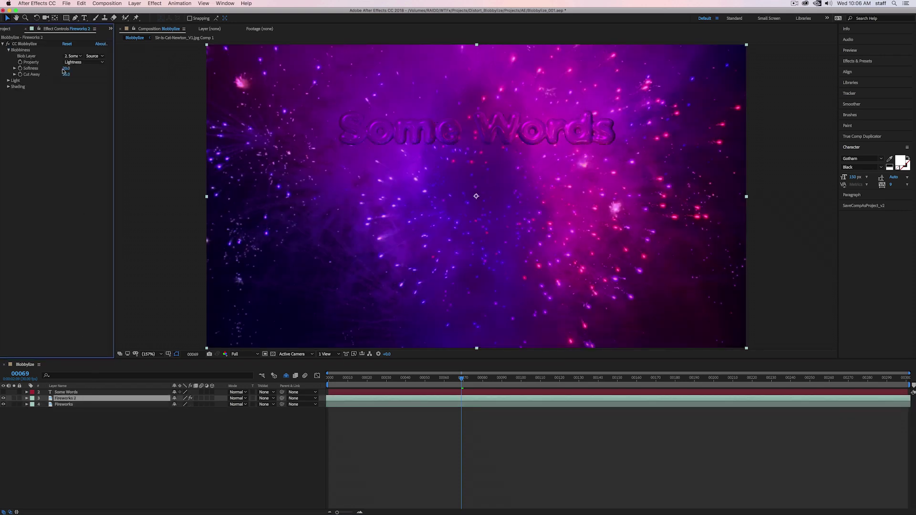
mouse_move(64, 69)
mouse_down()
mouse_move(109, 71)
mouse_move(17, 75)
mouse_move(90, 75)
mouse_move(60, 78)
mouse_up()
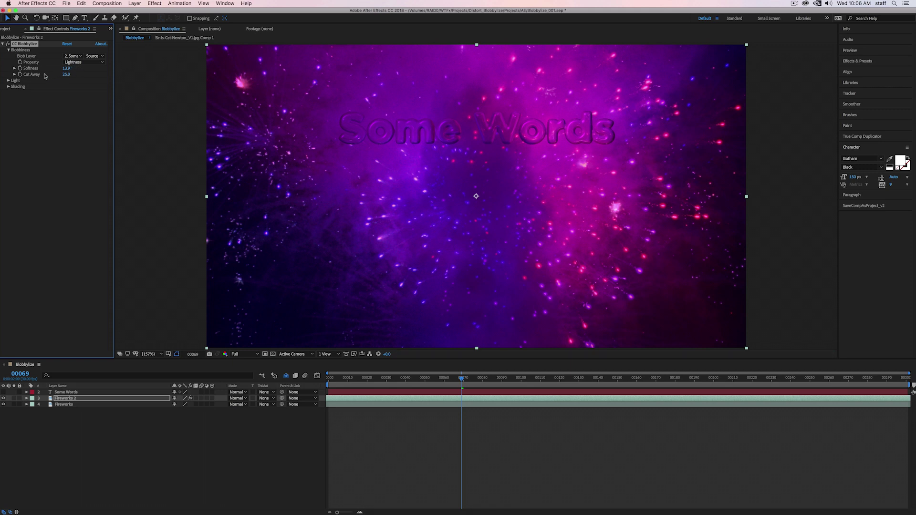
- Keep Light Using on Effect Light and leave Light Intensity at 100 after testing it
click(9, 81)
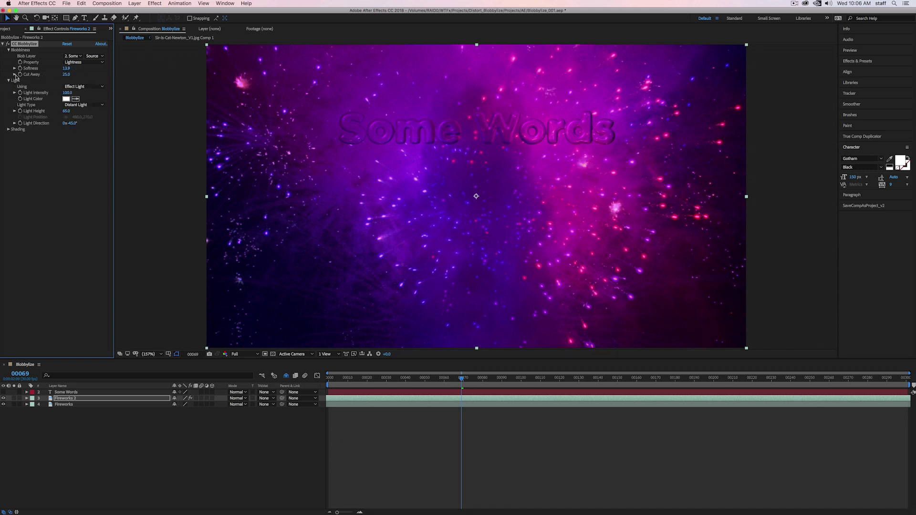
click(83, 86)
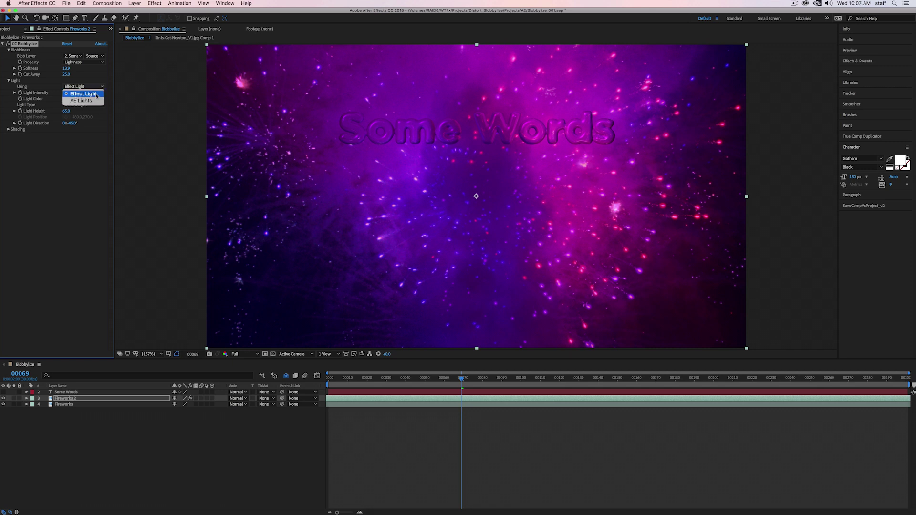
click(97, 94)
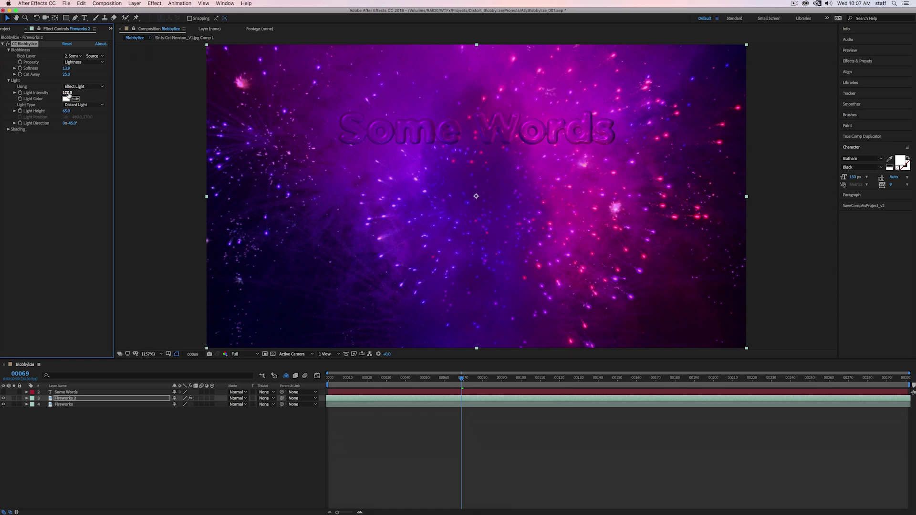
click(67, 93)
drag(87, 92, 34, 94)
key(super+z)
- Sample a pink firework for Light Color, discarding a trial green colour
click(76, 98)
click(239, 82)
click(65, 99)
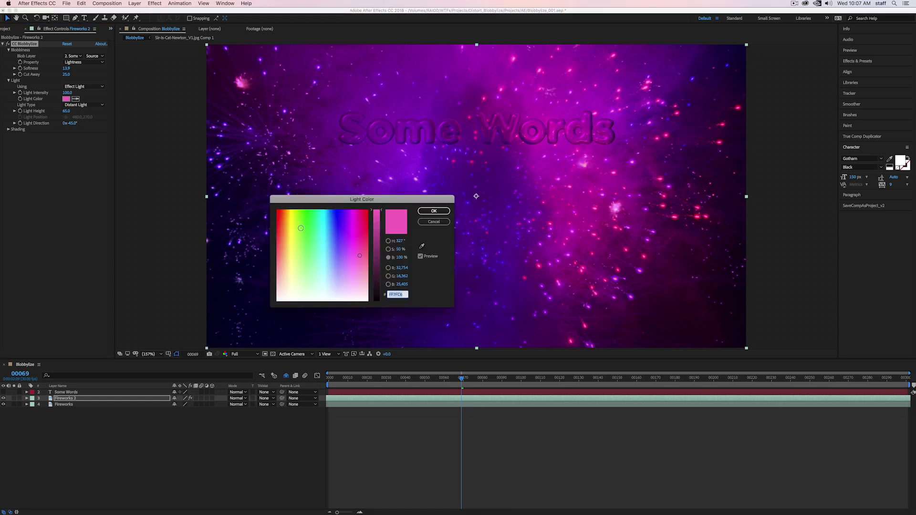
click(310, 235)
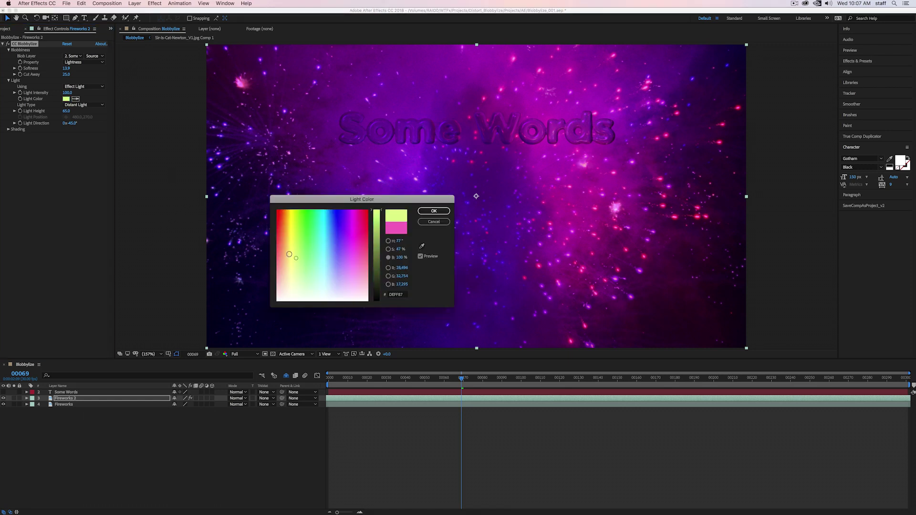
click(434, 222)
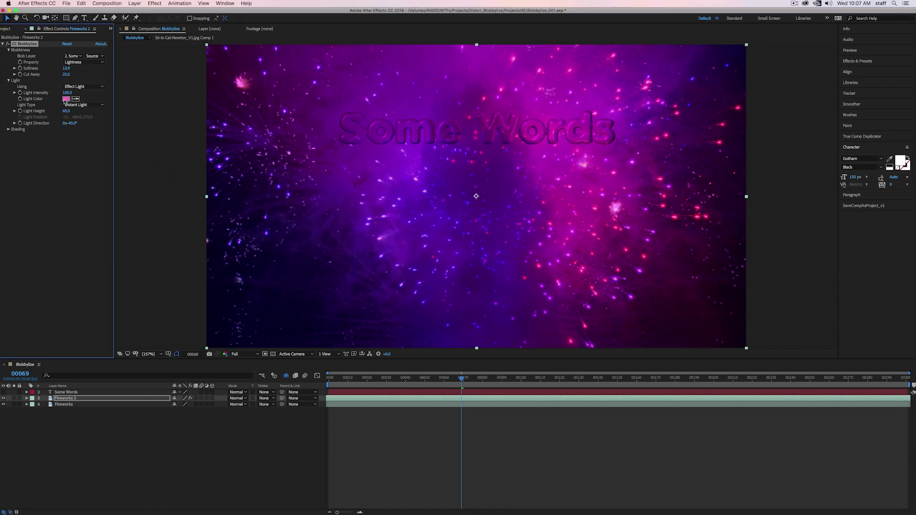
click(75, 105)
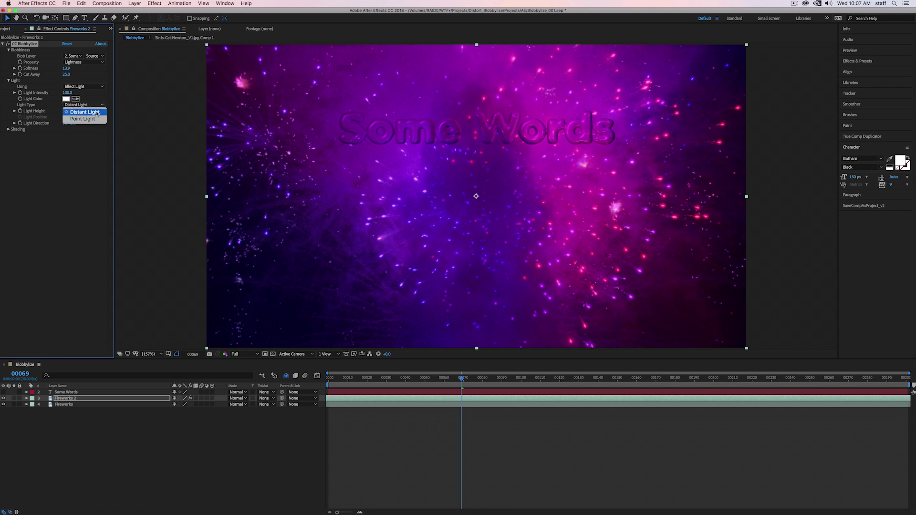
click(97, 113)
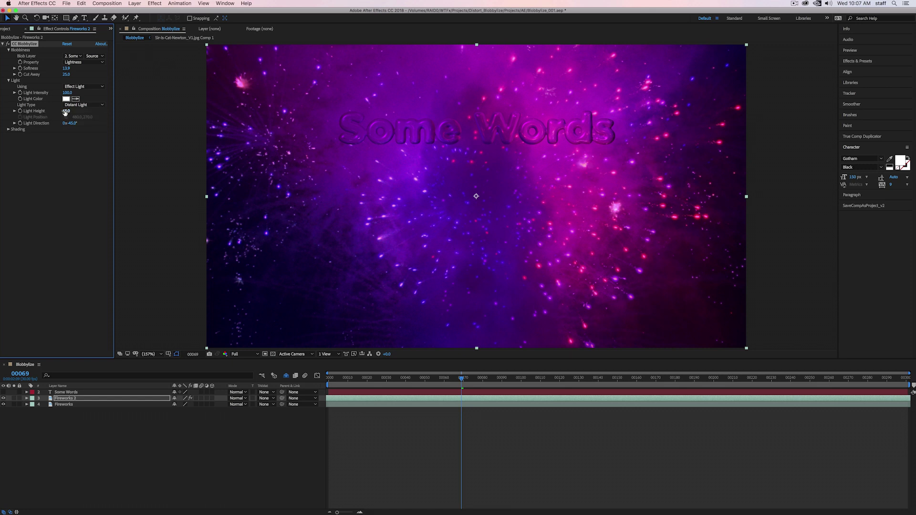
drag(66, 111, 49, 117)
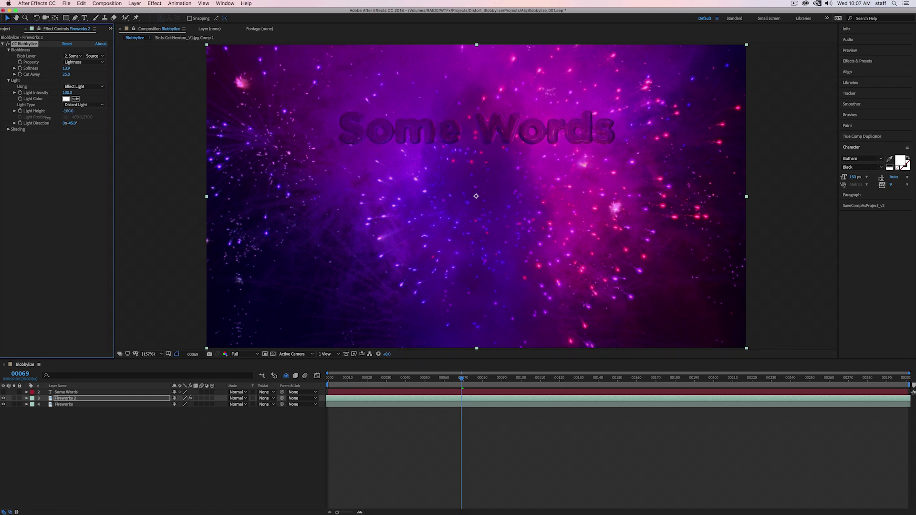
key(super+z)
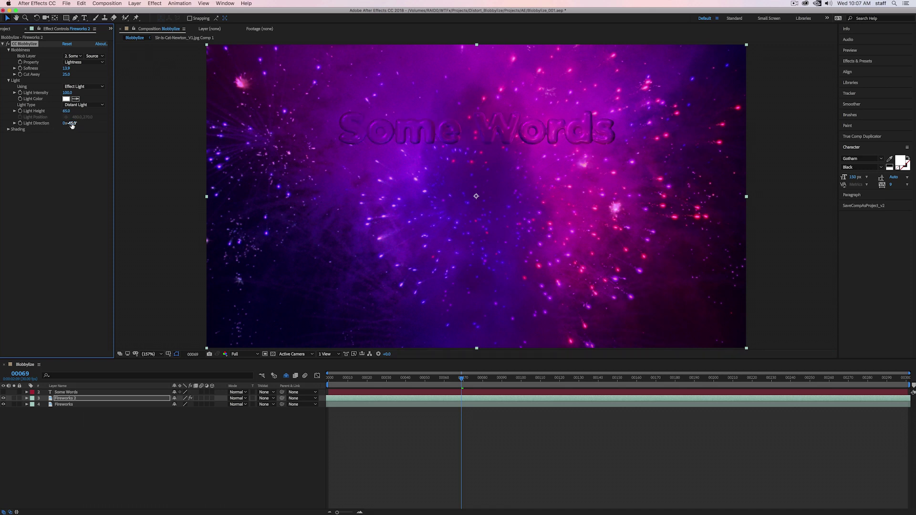
drag(71, 124, 121, 121)
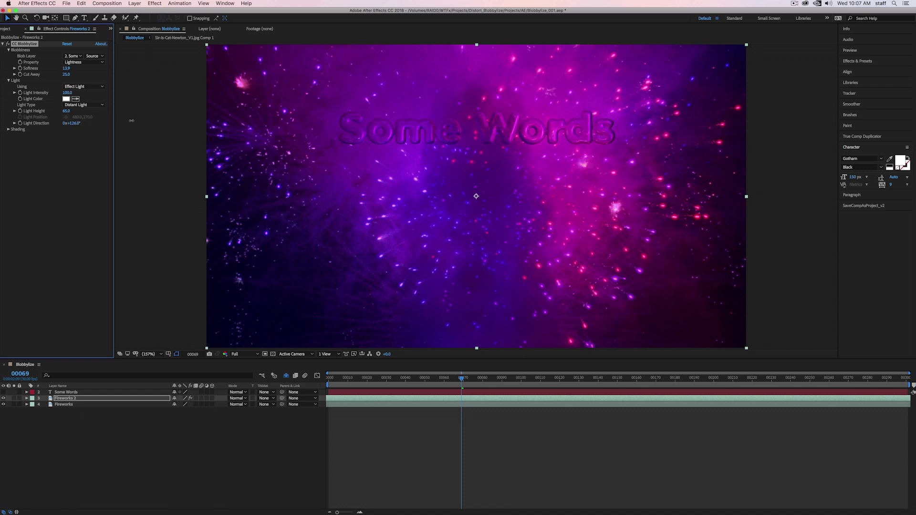
drag(131, 120, 204, 122)
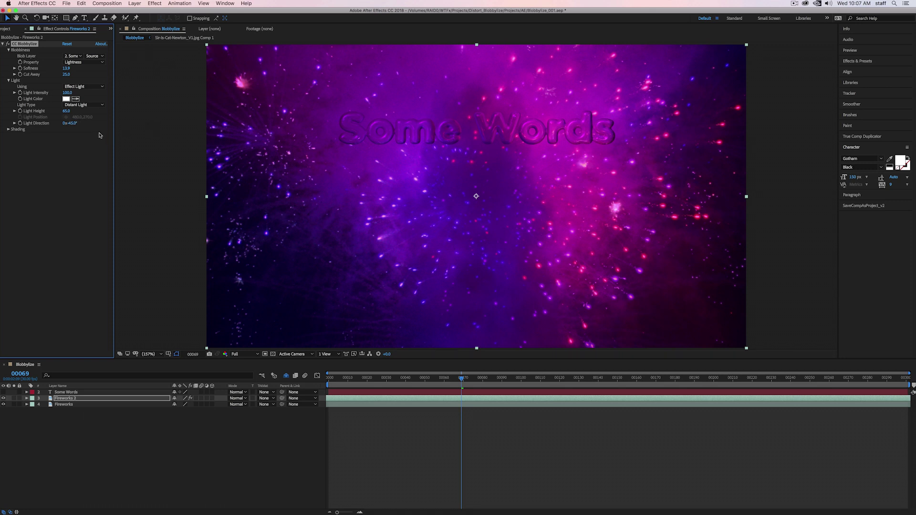
- Make the light a Point Light positioned at 342.1, 158.3, above-left of Some Words
click(84, 104)
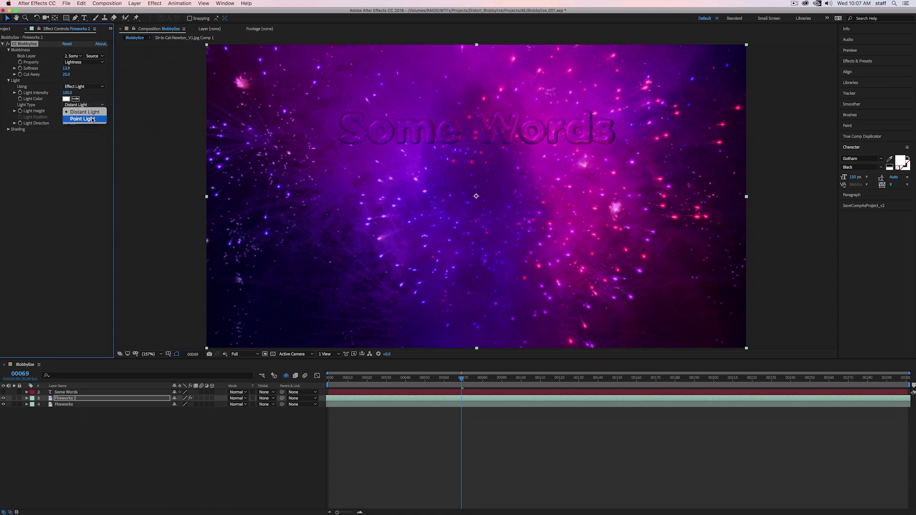
click(82, 119)
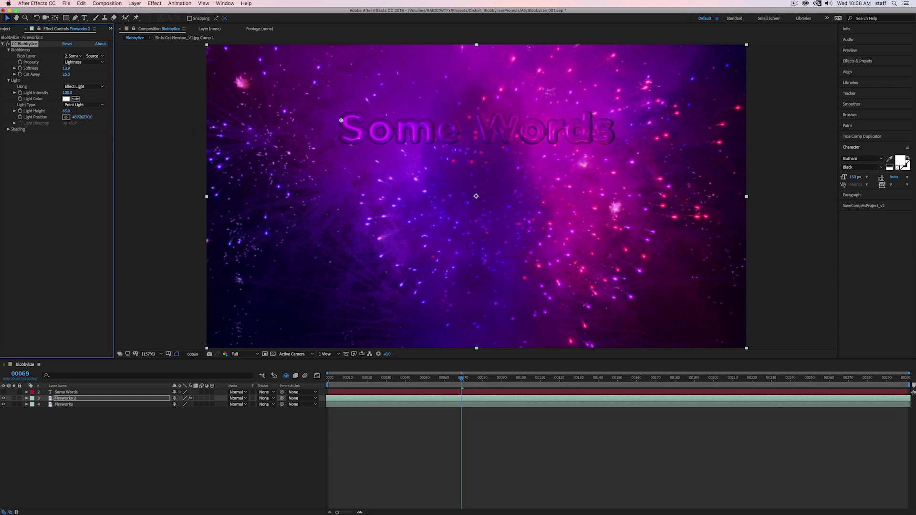
drag(75, 116, 71, 117)
drag(346, 120, 329, 102)
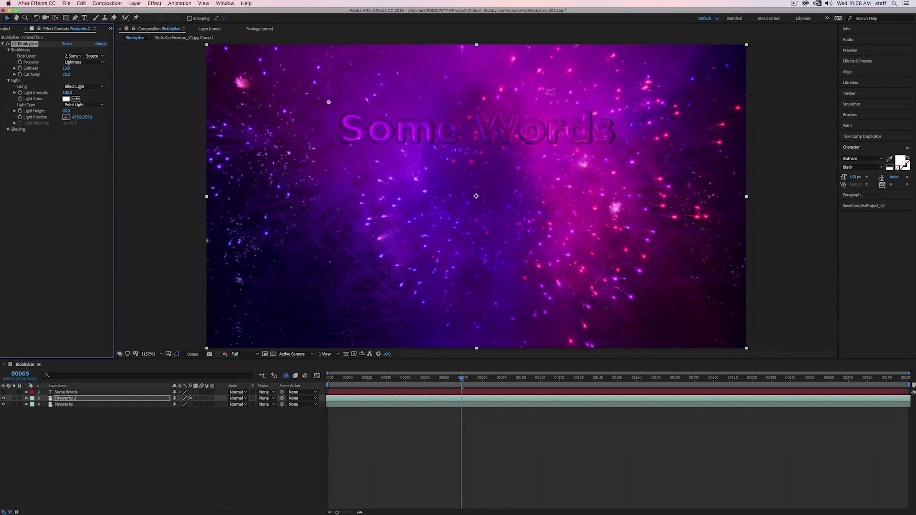
click(66, 118)
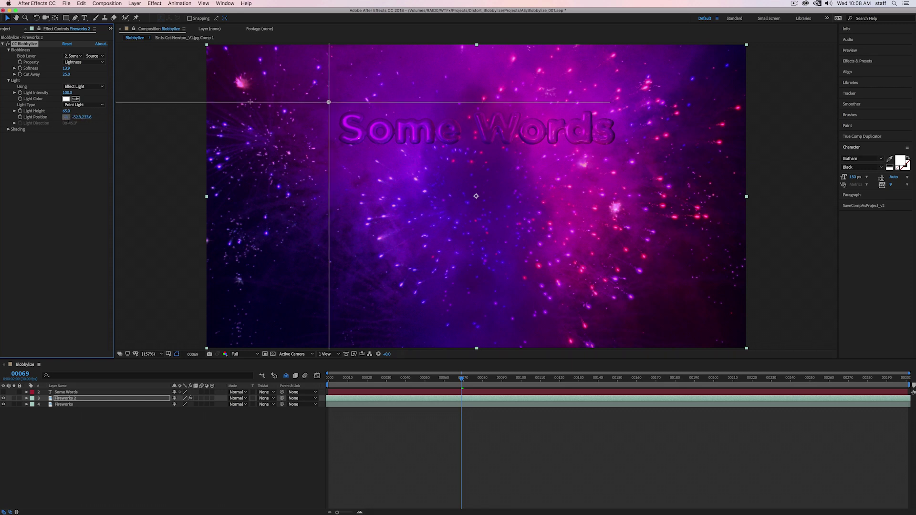
click(302, 90)
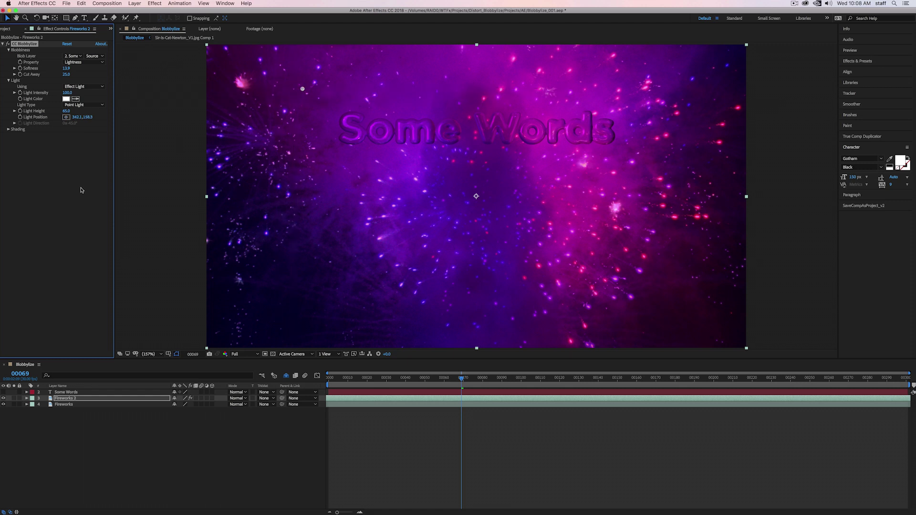
click(8, 129)
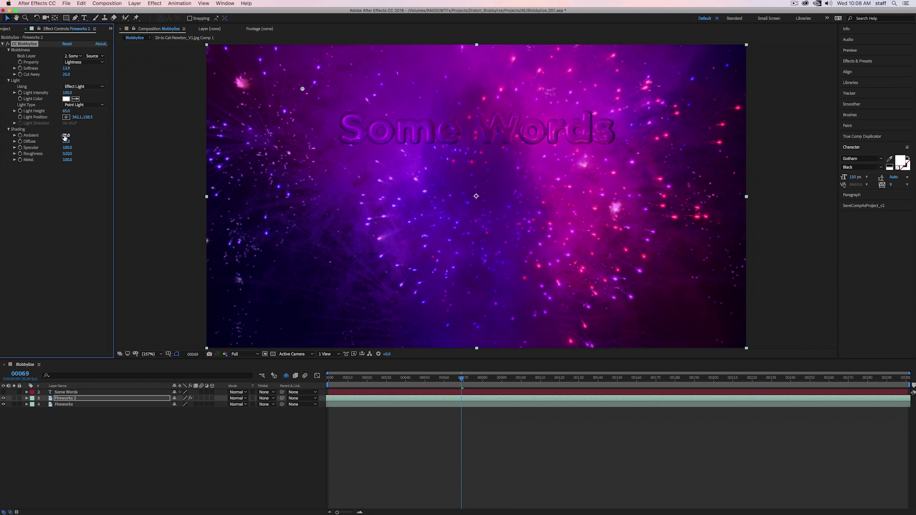
- Set shading Ambient to 0.0 and Diffuse to 100.0
drag(65, 137, 43, 138)
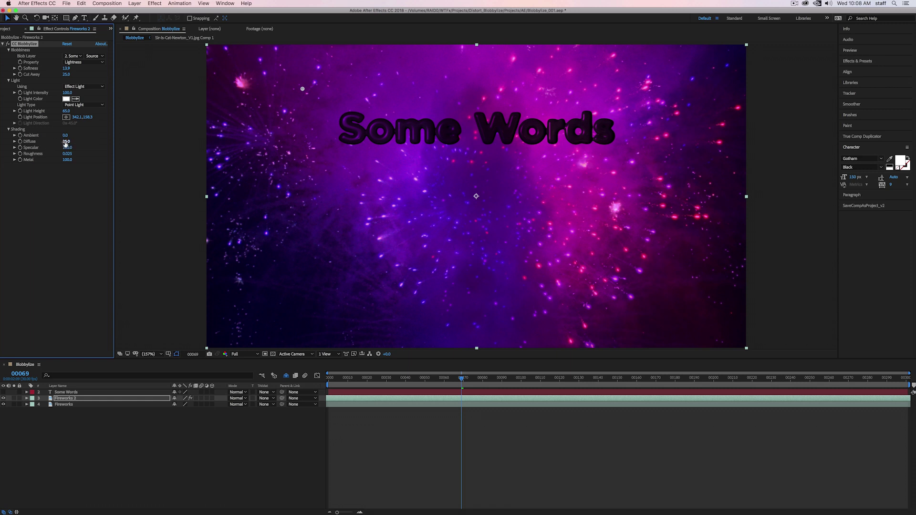
drag(66, 142, 122, 140)
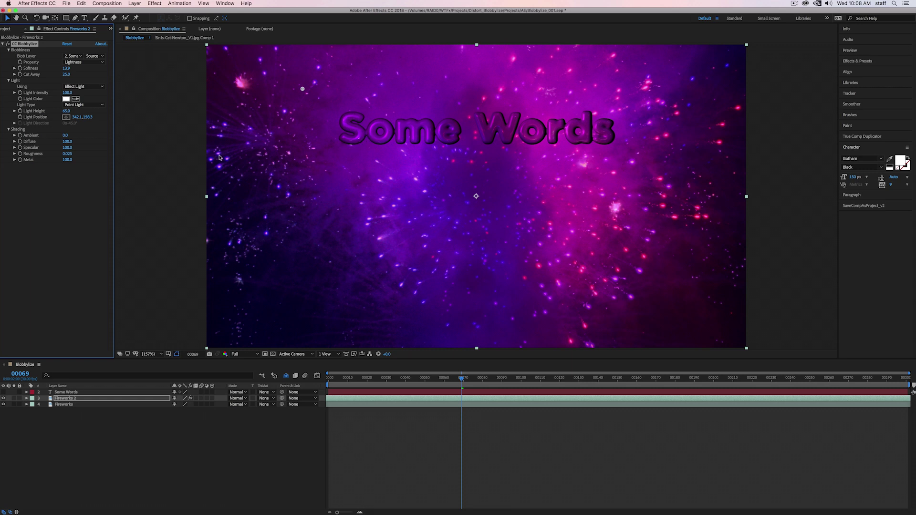
- Drop Diffuse to 0, raise Roughness to 0.025, keeping Specular and Metal at 100
drag(75, 145, 67, 143)
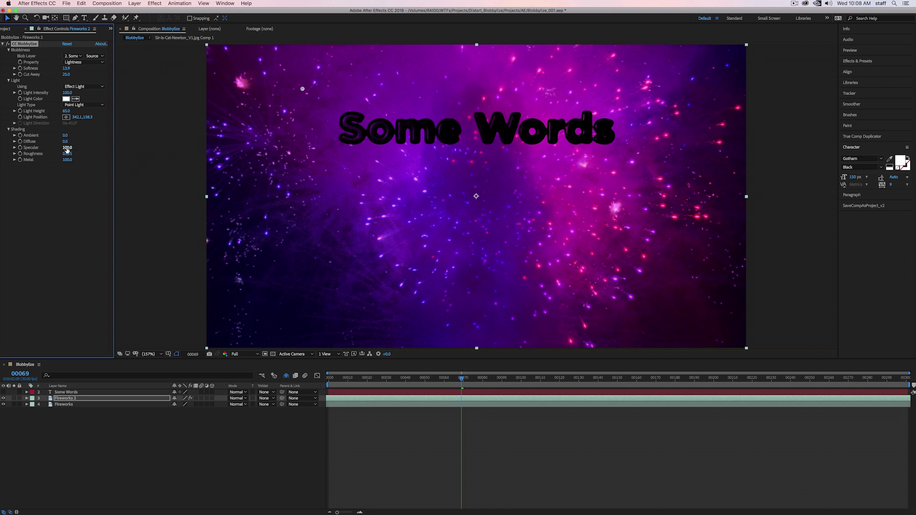
drag(68, 149, 41, 148)
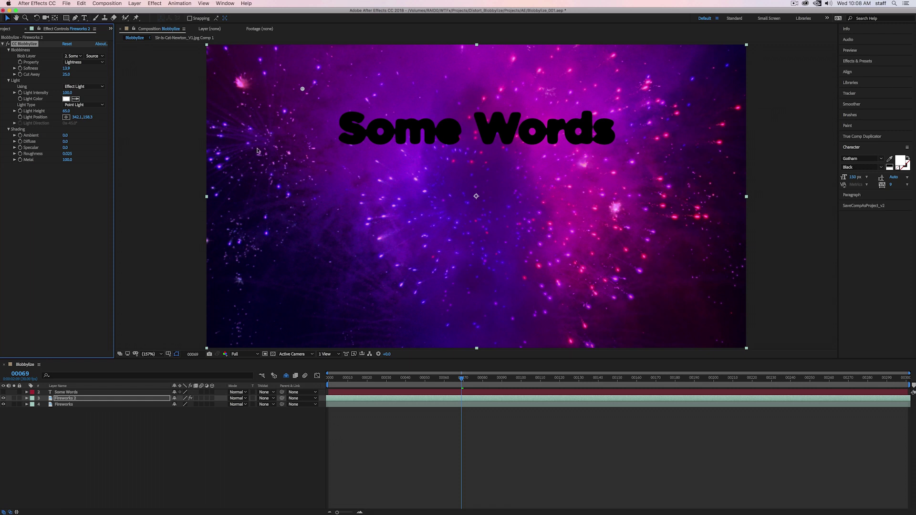
key(super+z)
drag(67, 154, 244, 156)
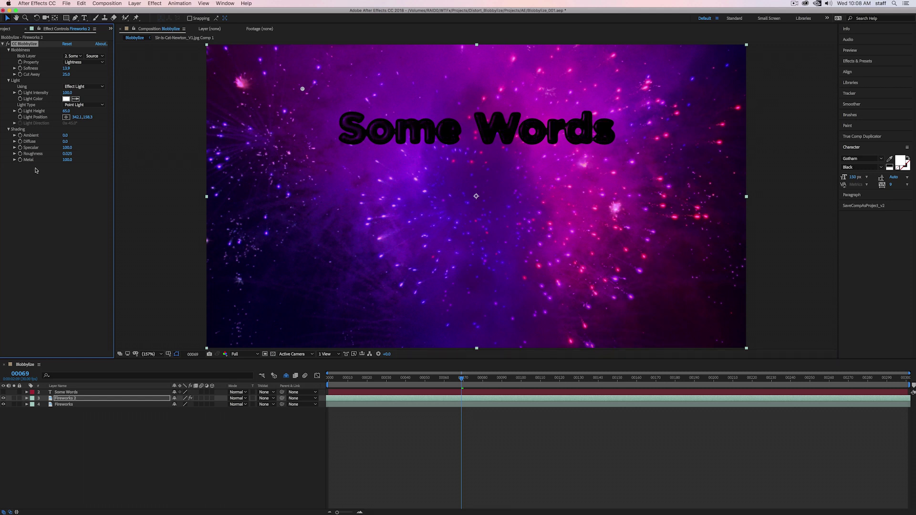
drag(34, 162, 3, 163)
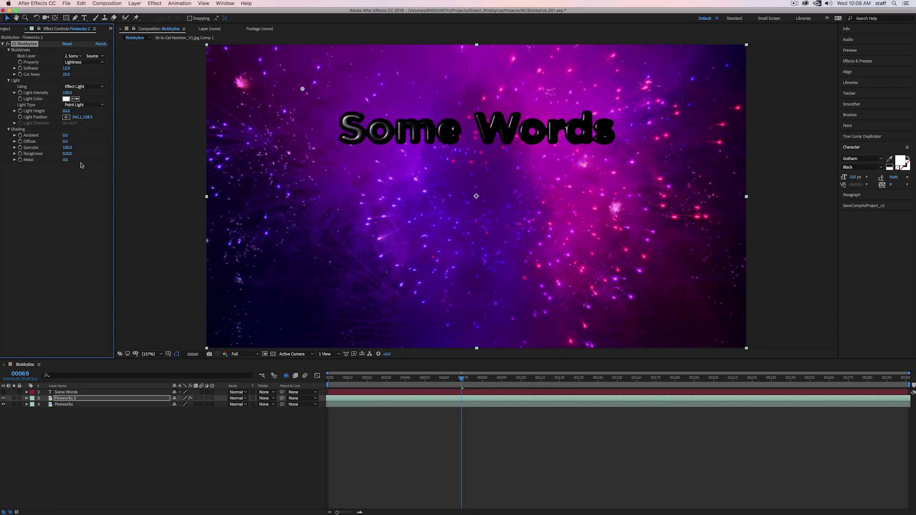
drag(66, 161, 189, 165)
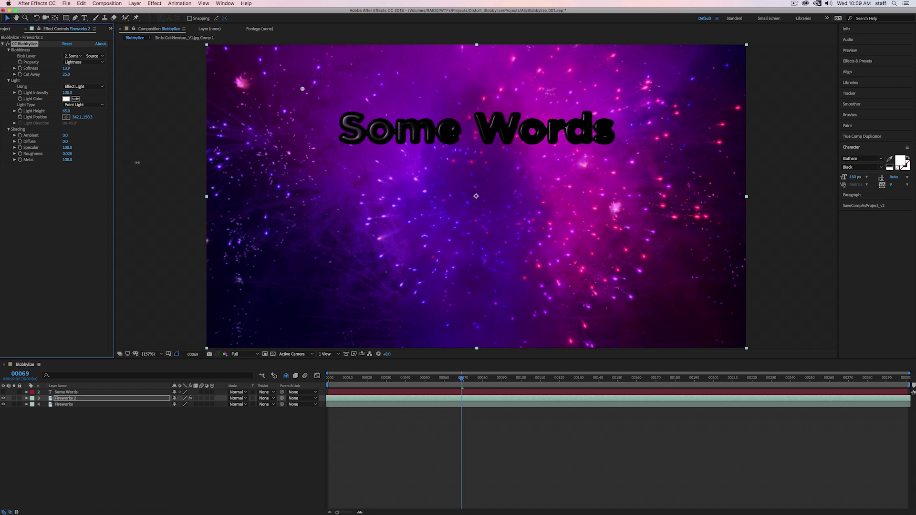